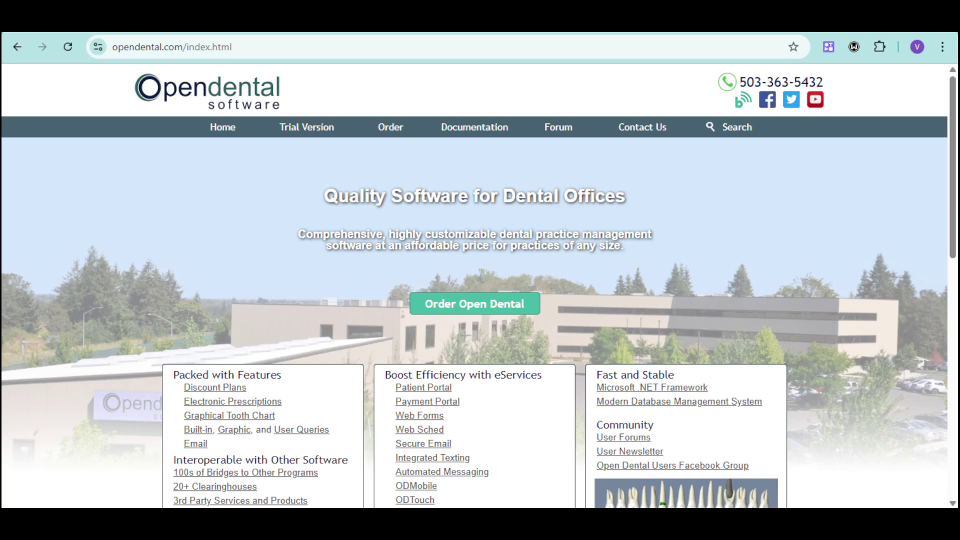
Step: Scroll down the opendental.com homepage to the Rapid Release Cycle and Customer Announcements sections
scroll(717, 322, "down", 4)
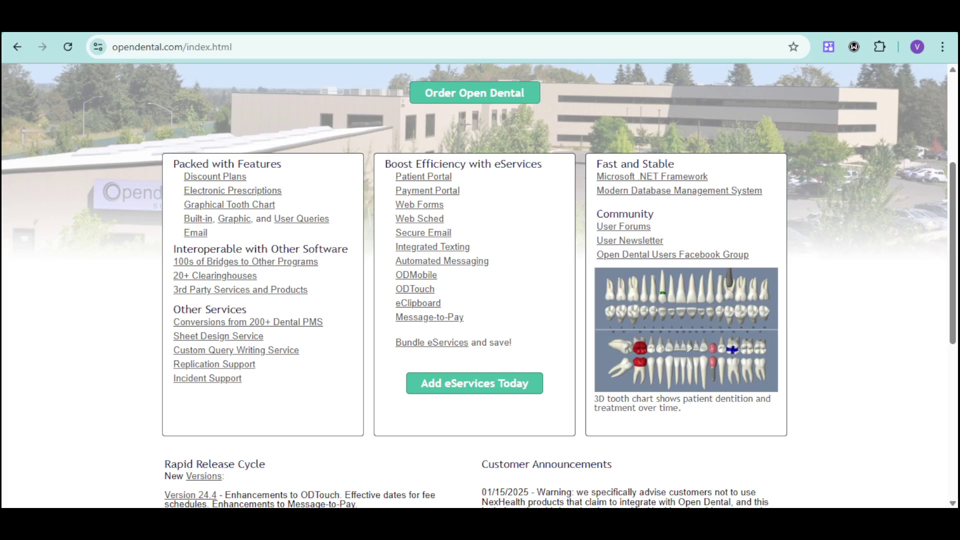
Step: Scroll back up to the 'Quality Software for Dental Offices' banner at the top of the homepage
scroll(752, 265, "down", 4)
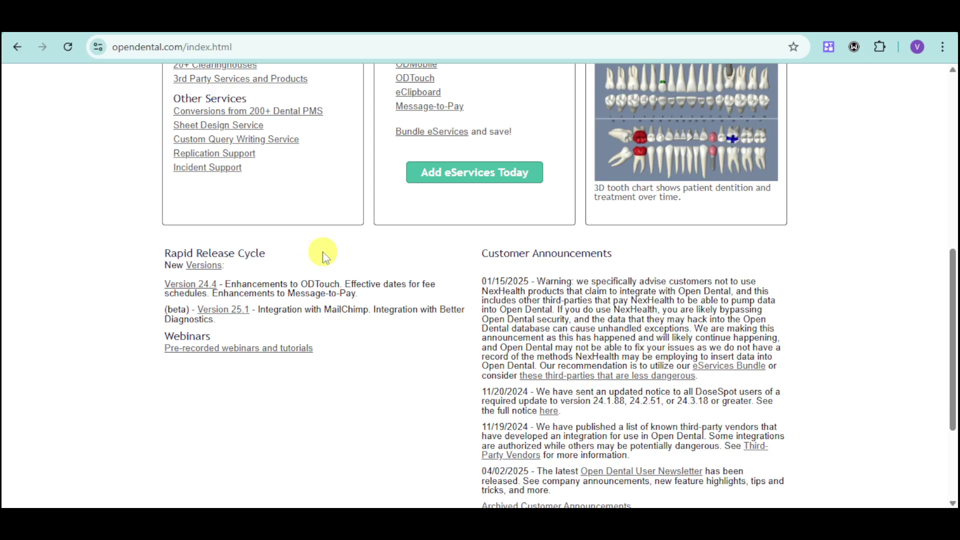
scroll(456, 317, "up", 8)
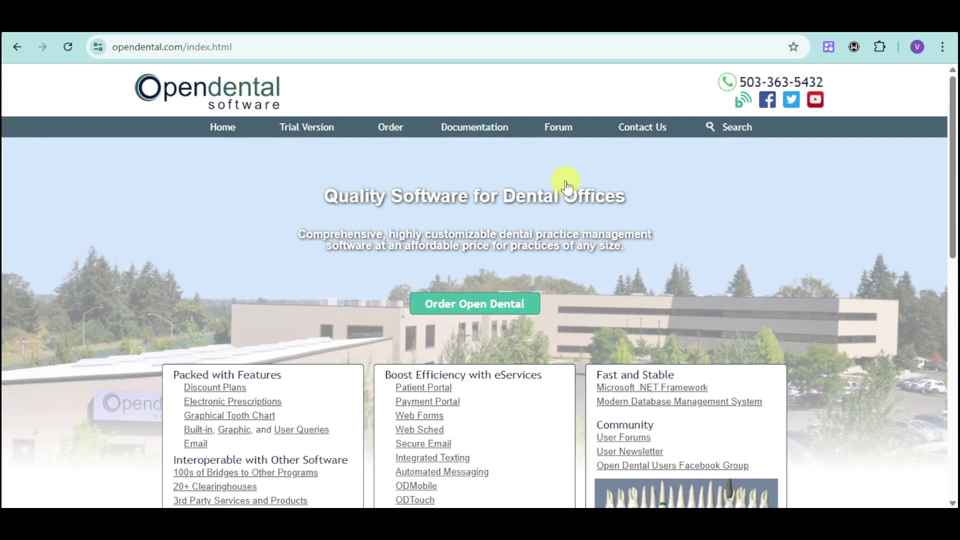
Step: Read through the Trial Version installation steps, then switch to the Open Dental demo database window
left_click(314, 132)
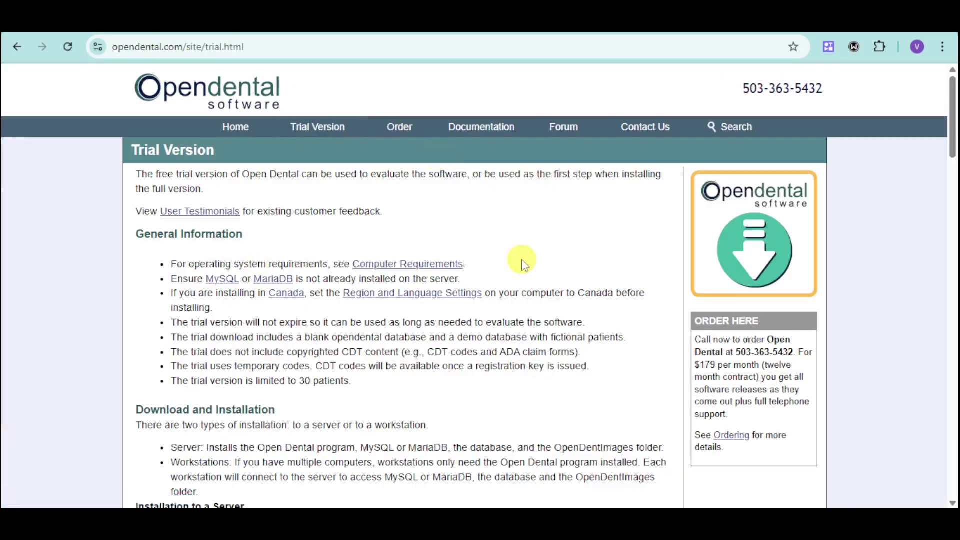
scroll(523, 264, "down", 5)
scroll(523, 264, "down", 1)
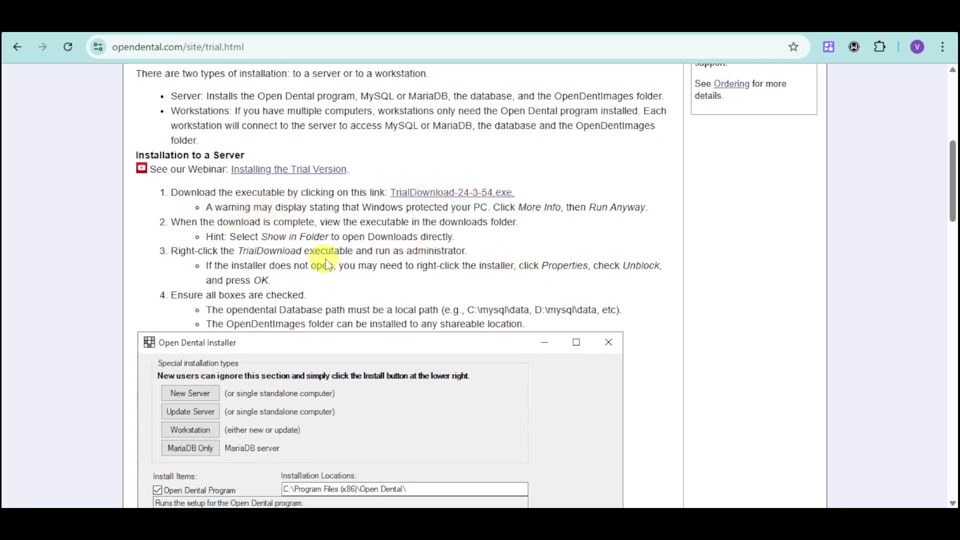
scroll(414, 260, "down", 7)
scroll(416, 258, "down", 4)
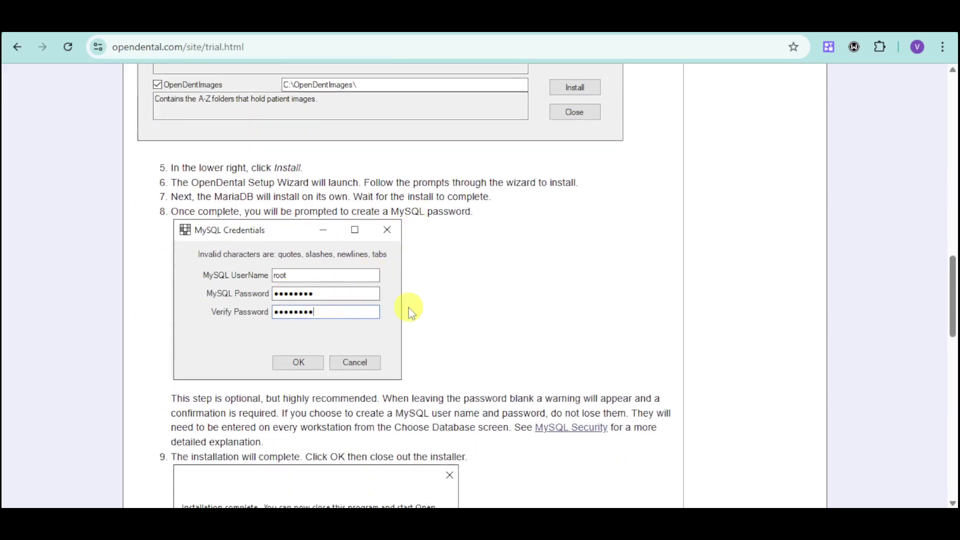
scroll(423, 301, "down", 5)
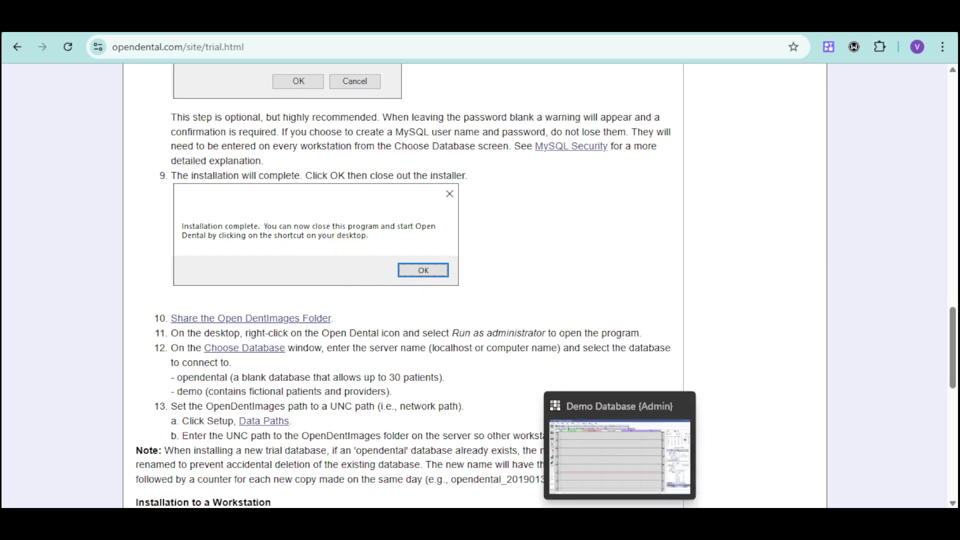
left_click(620, 517)
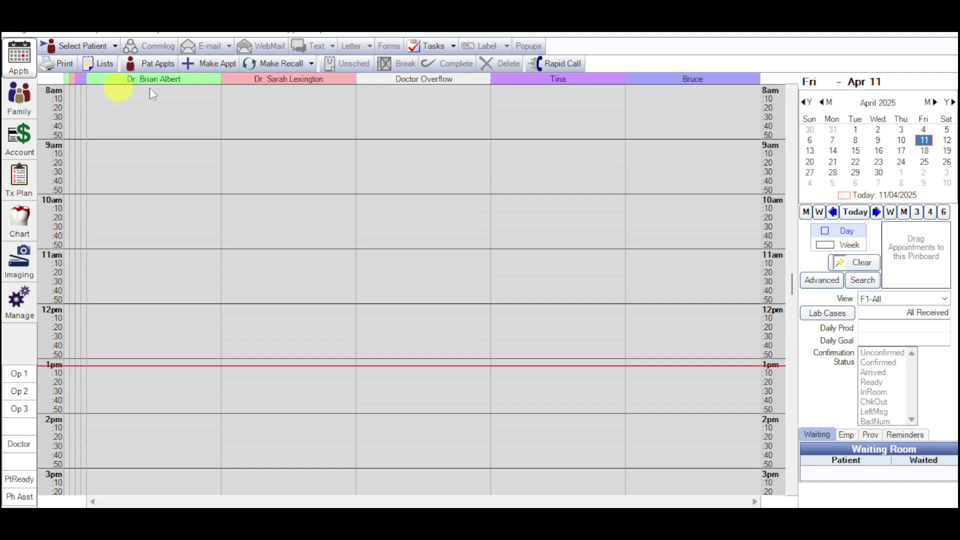
left_click(217, 63)
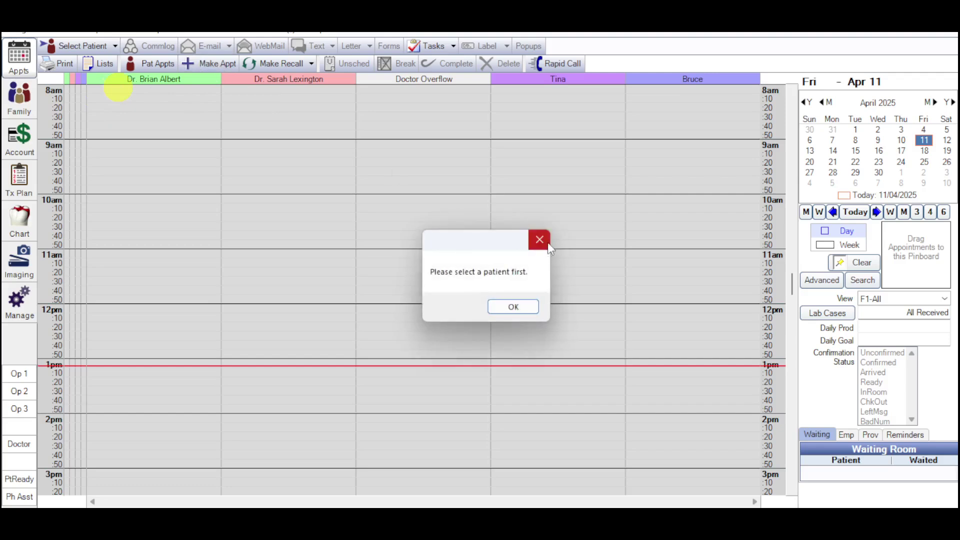
left_click(546, 241)
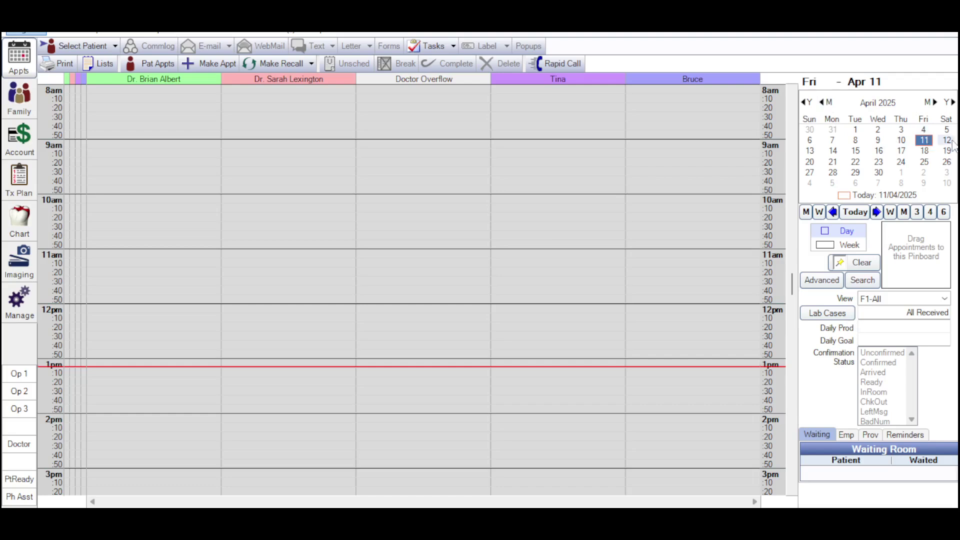
left_click(952, 143)
left_click(925, 142)
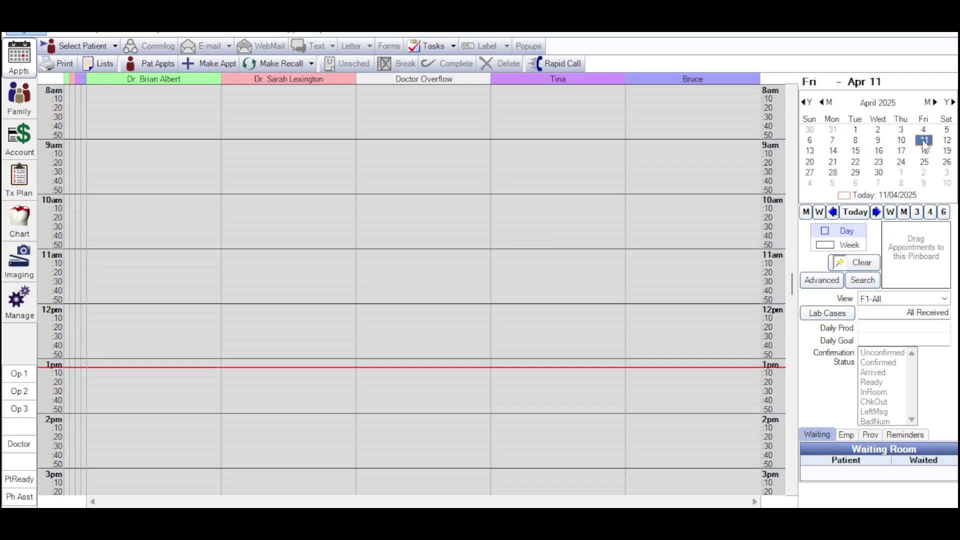
Step: Make the 73-year-old male patient in the last row of the patient list the current patient
left_click(103, 49)
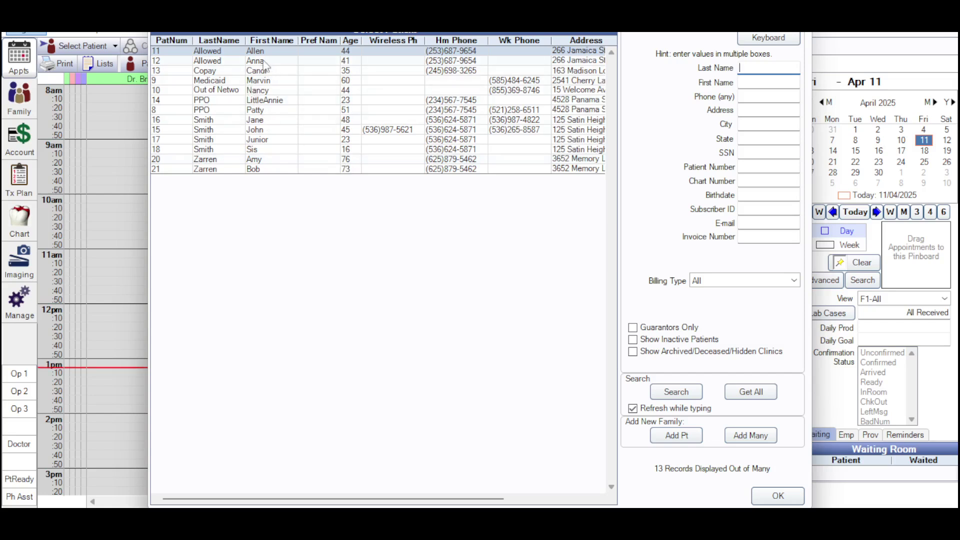
left_click(257, 169)
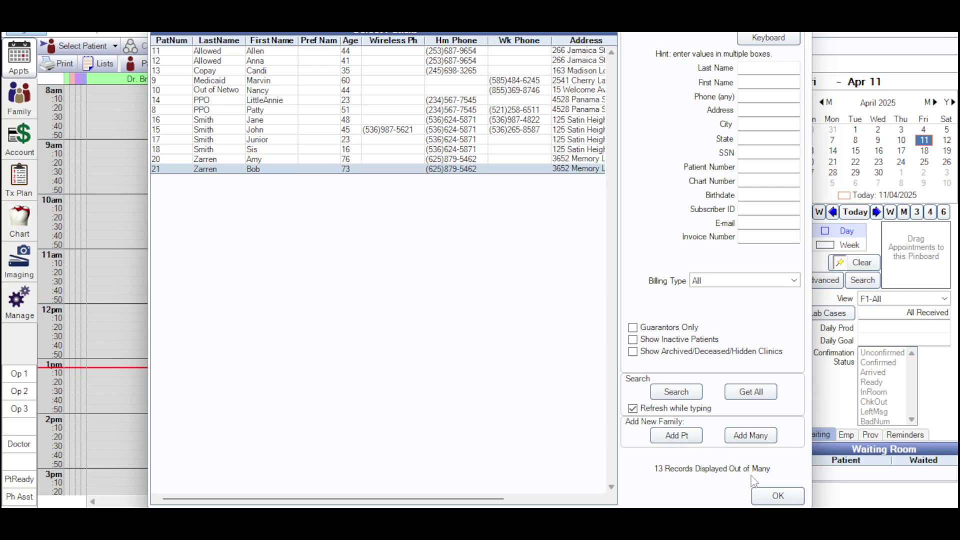
left_click(784, 499)
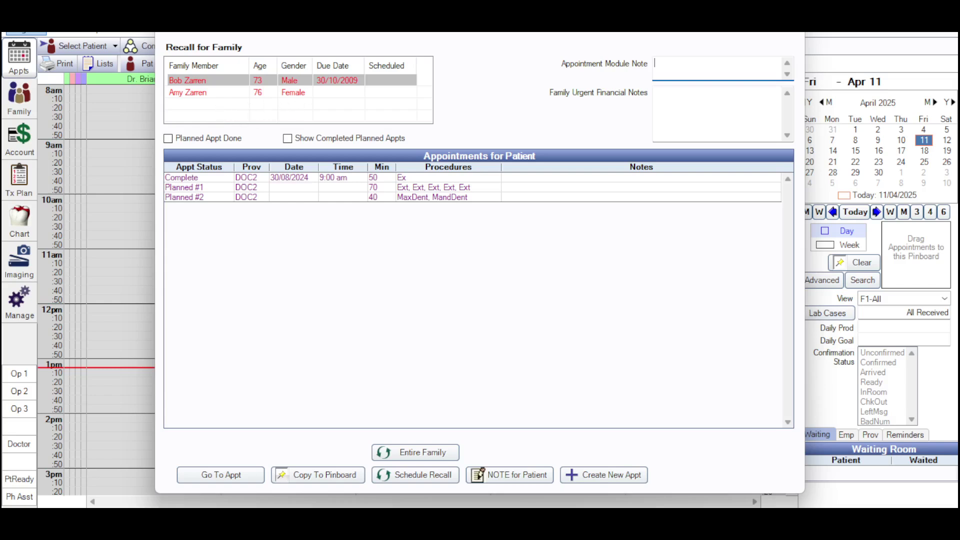
Step: Create a WebSched New Patient appointment for the tooth 22 extraction and save it to the pinboard
left_click(618, 475)
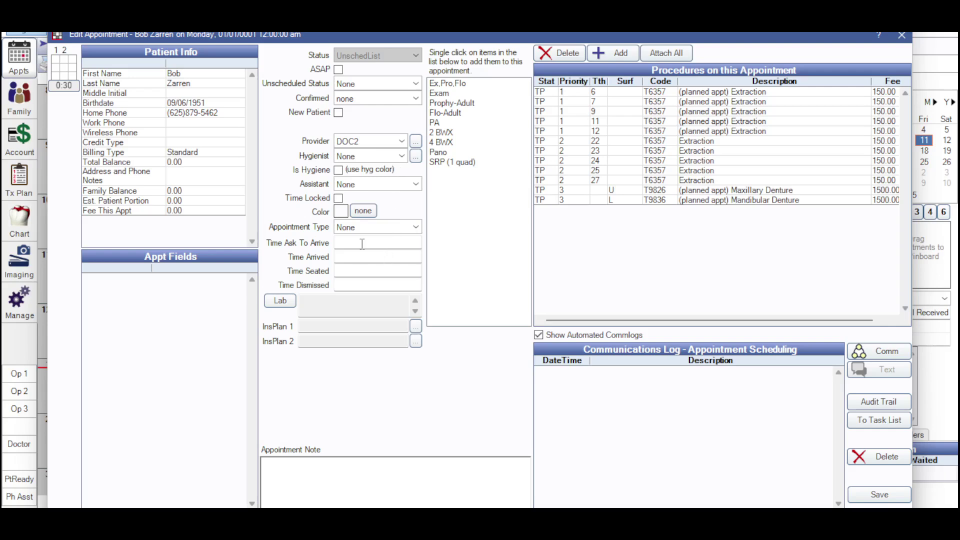
left_click(420, 231)
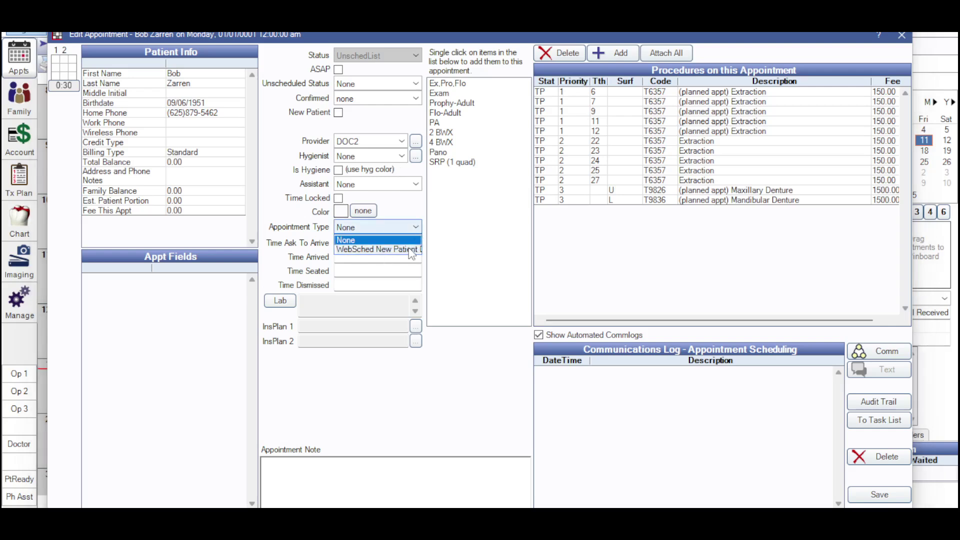
left_click(410, 249)
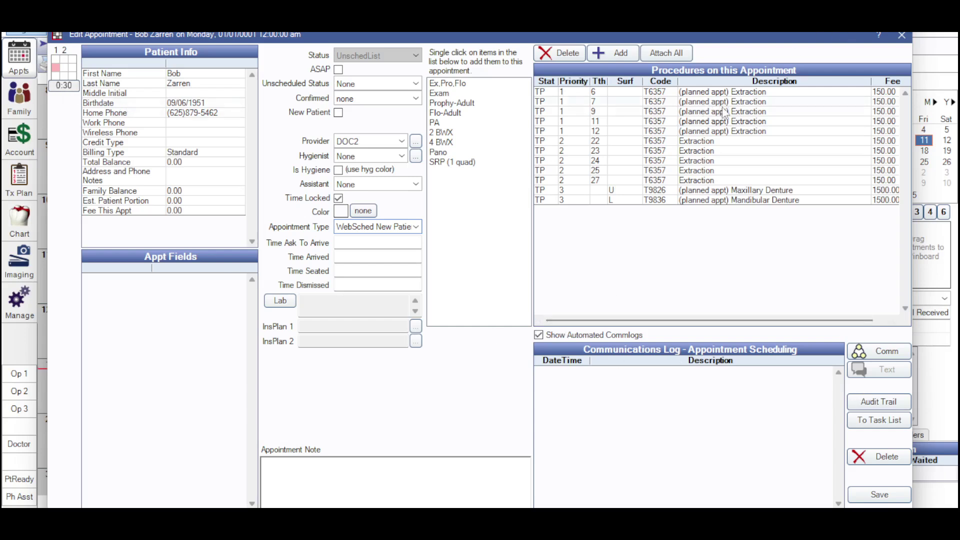
left_click(720, 144)
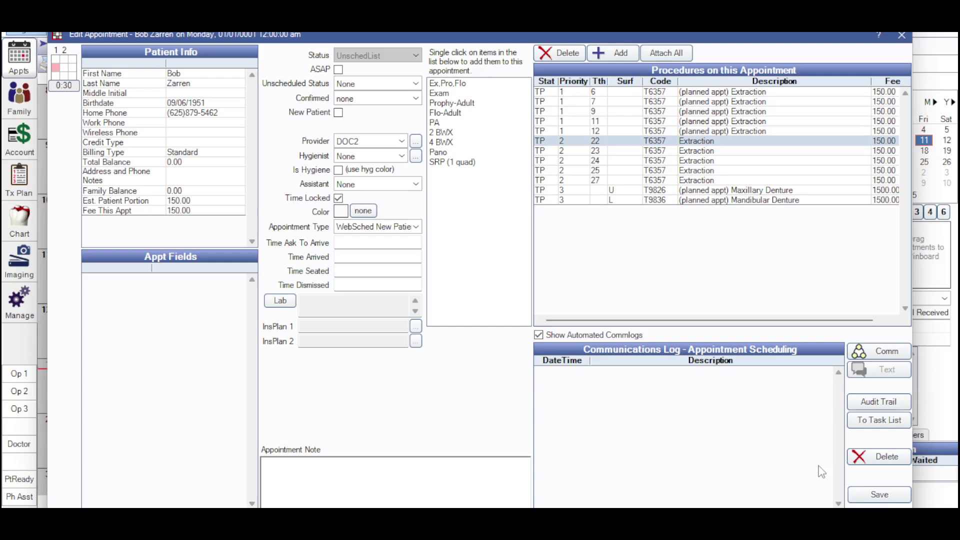
left_click(871, 497)
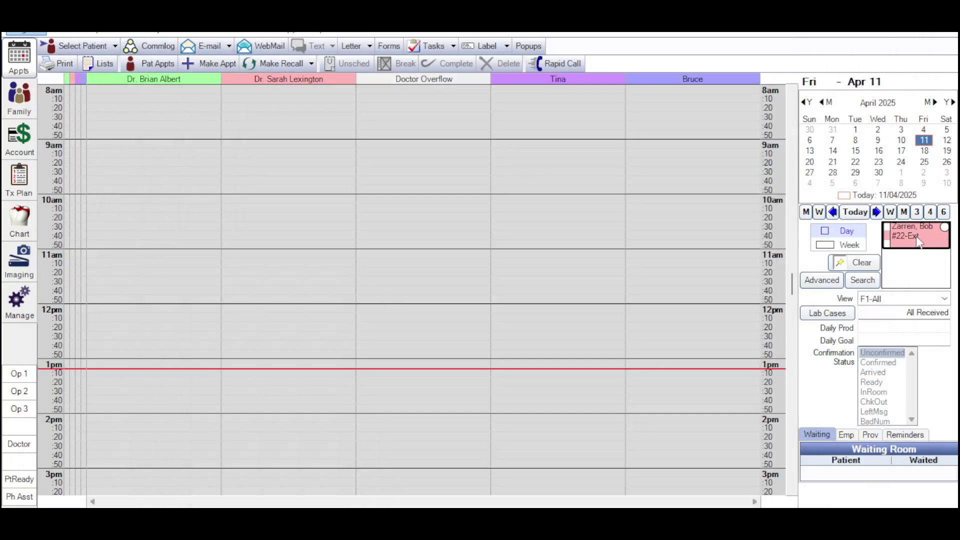
Step: Drag the #22-Ext appointment from the pinboard onto 9:00 am in the second provider column
left_click_drag(918, 240, 259, 153)
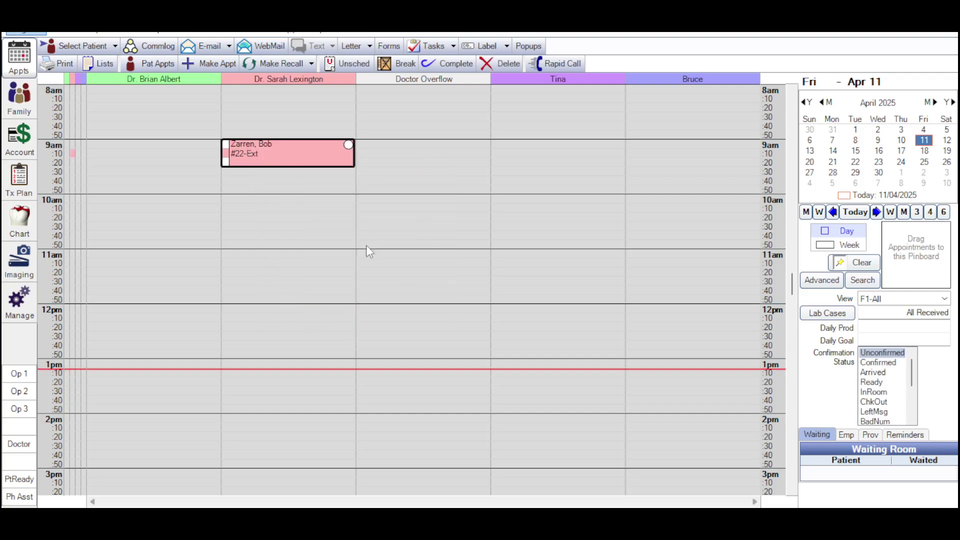
Step: Open the Family module to view the patient's family members, recall and details
mouse_move(315, 152)
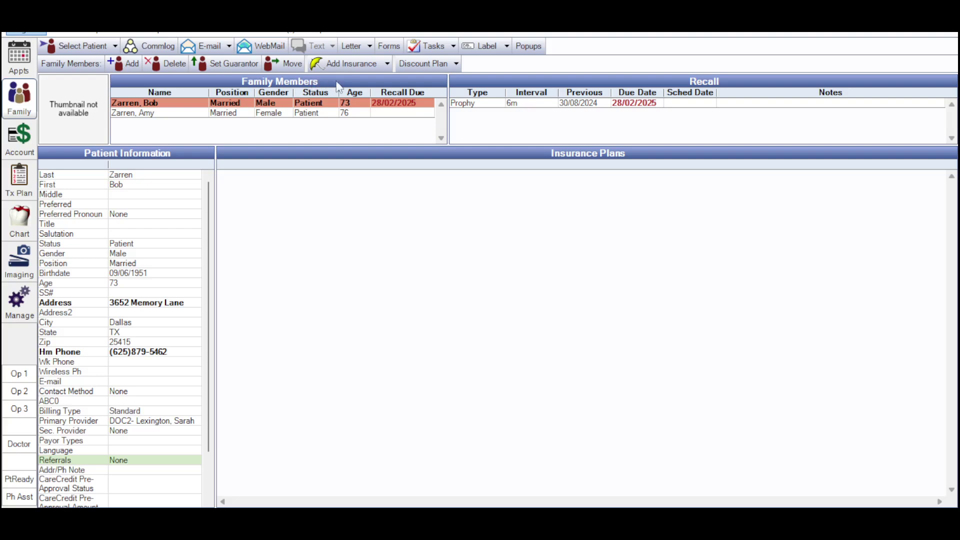
Step: Start an insurance plan with the patient as subscriber, discard it, then view the treatment plan
left_click(375, 67)
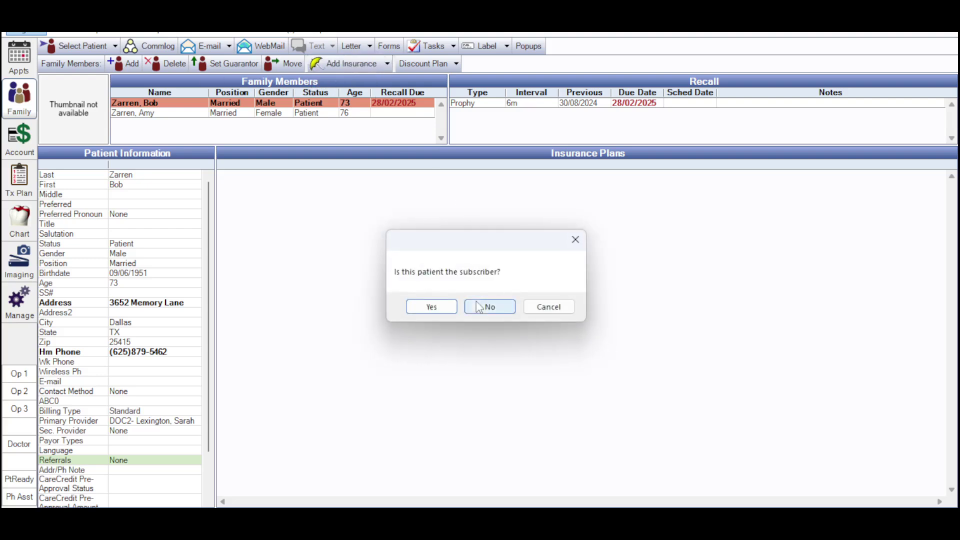
left_click(434, 310)
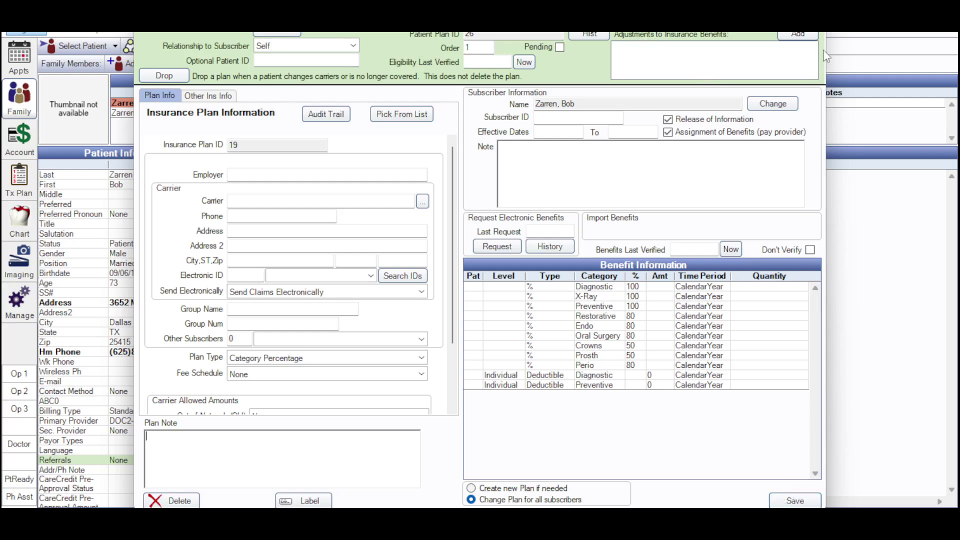
key("Escape")
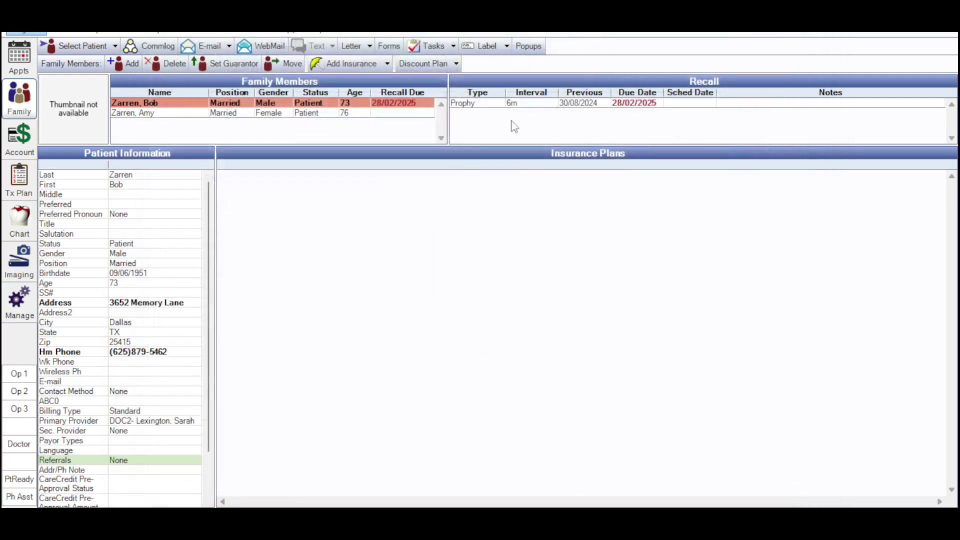
left_click(25, 185)
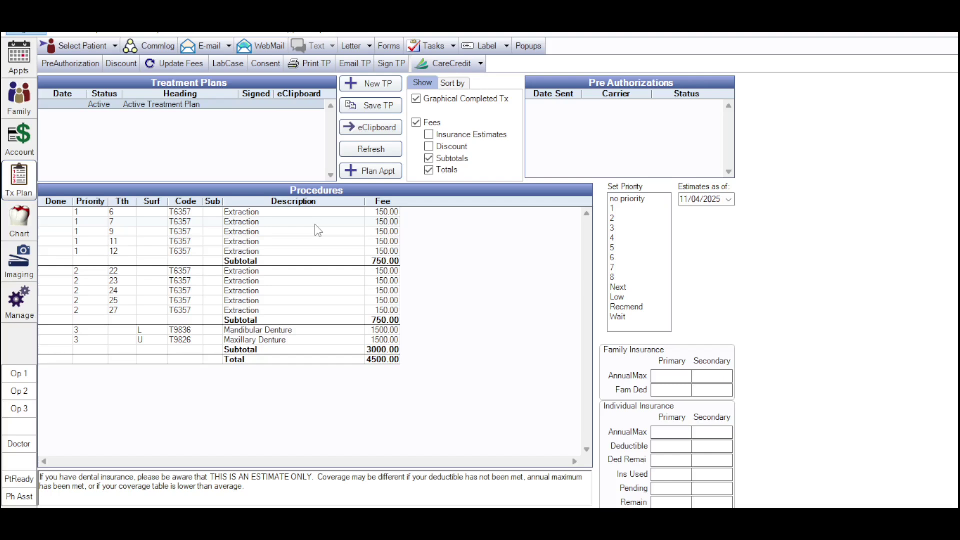
Step: Create a new Insurance-type treatment plan named 'Surgery', make it the active plan and save
left_click(391, 88)
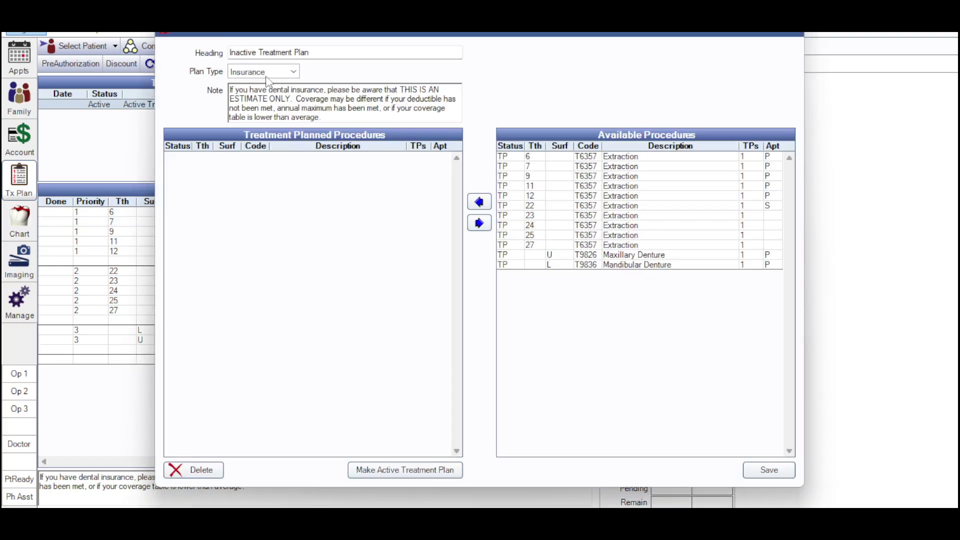
left_click_drag(341, 53, 189, 54)
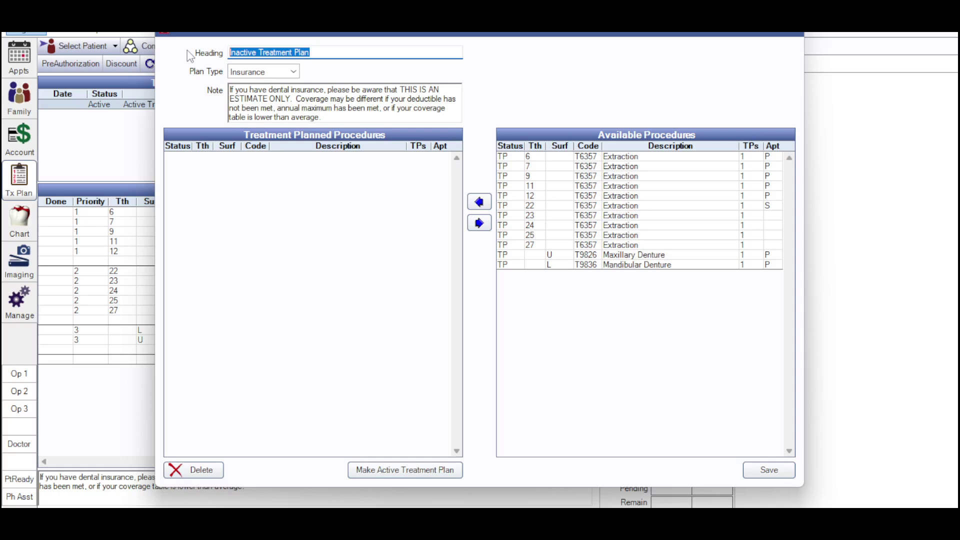
type("Surgery")
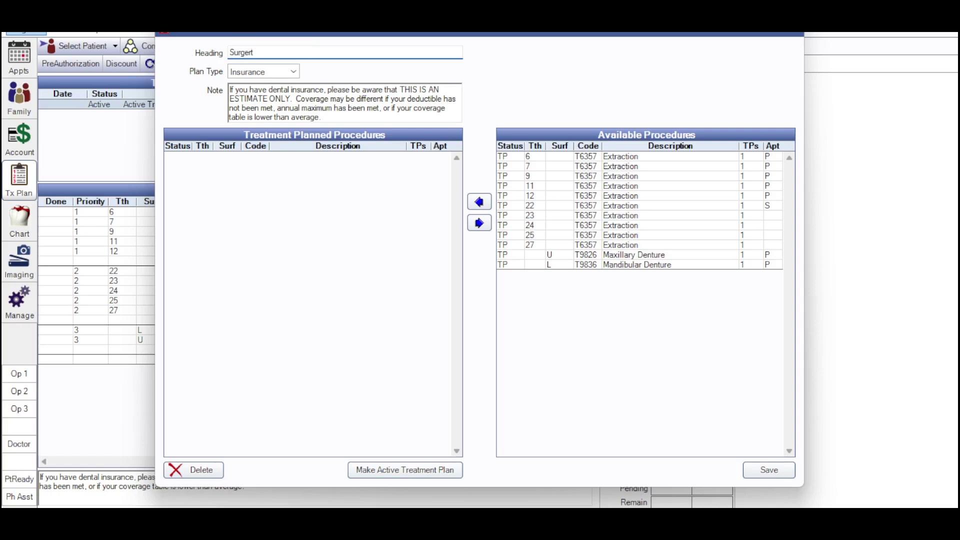
left_click(231, 73)
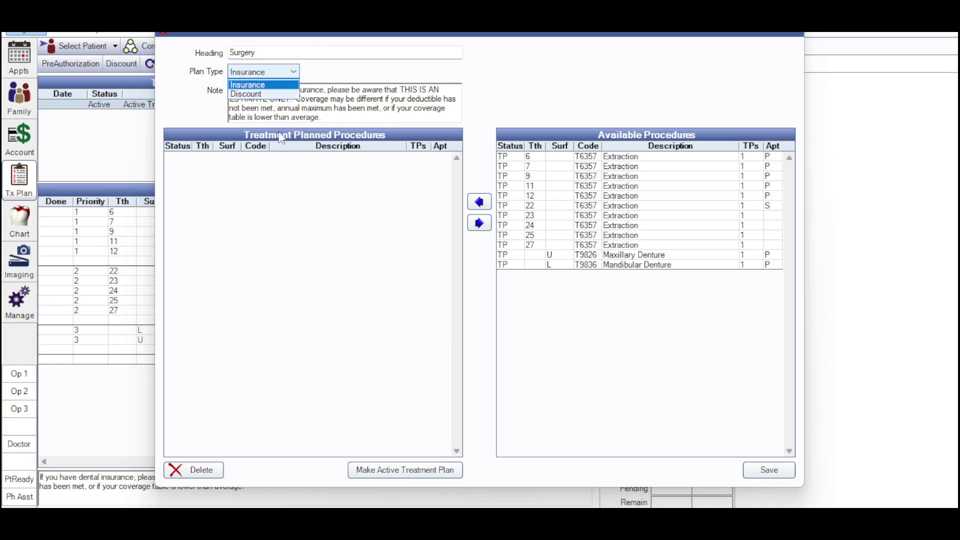
left_click(270, 207)
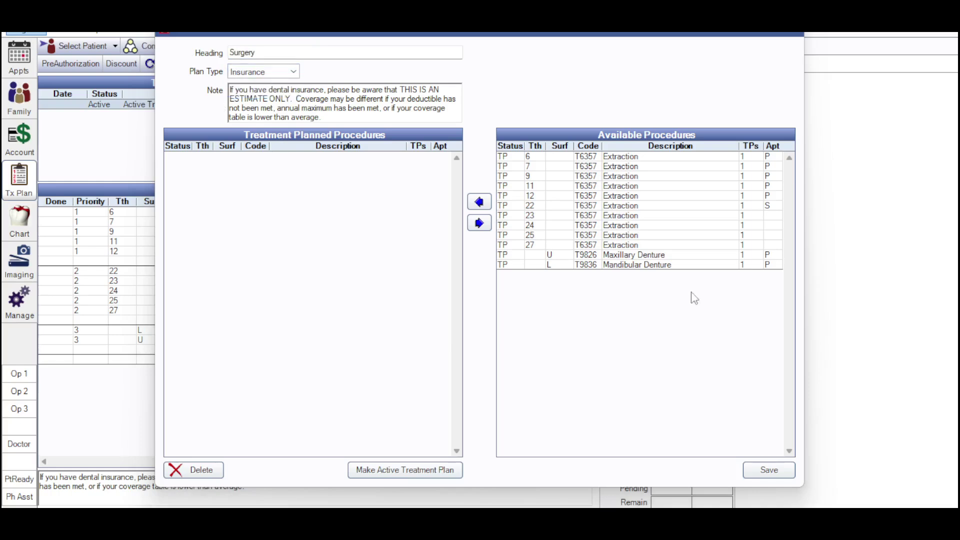
left_click(420, 470)
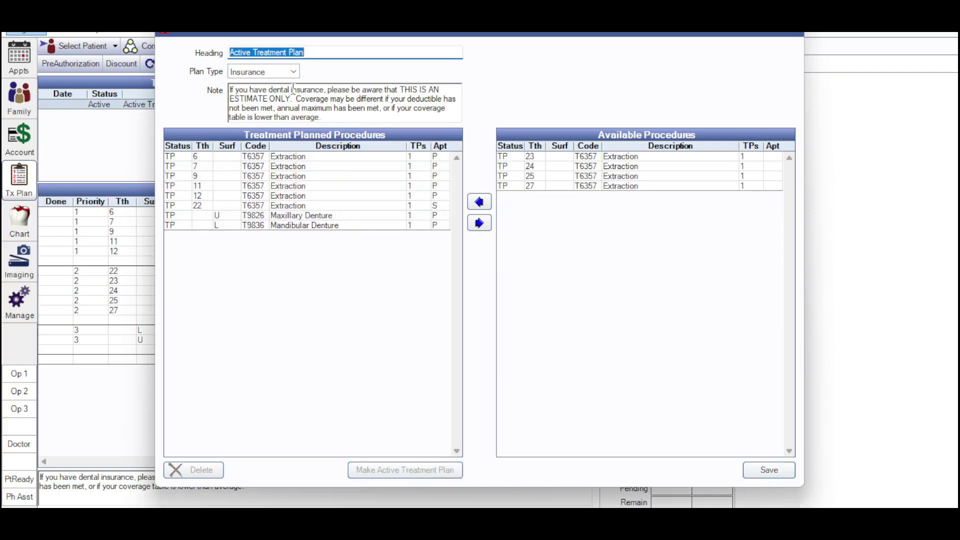
type("Surgery")
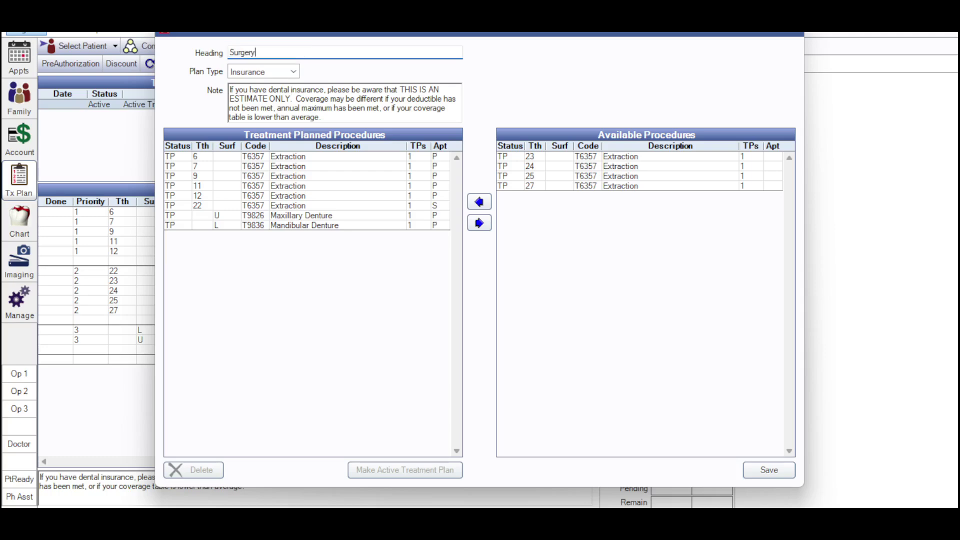
left_click(786, 472)
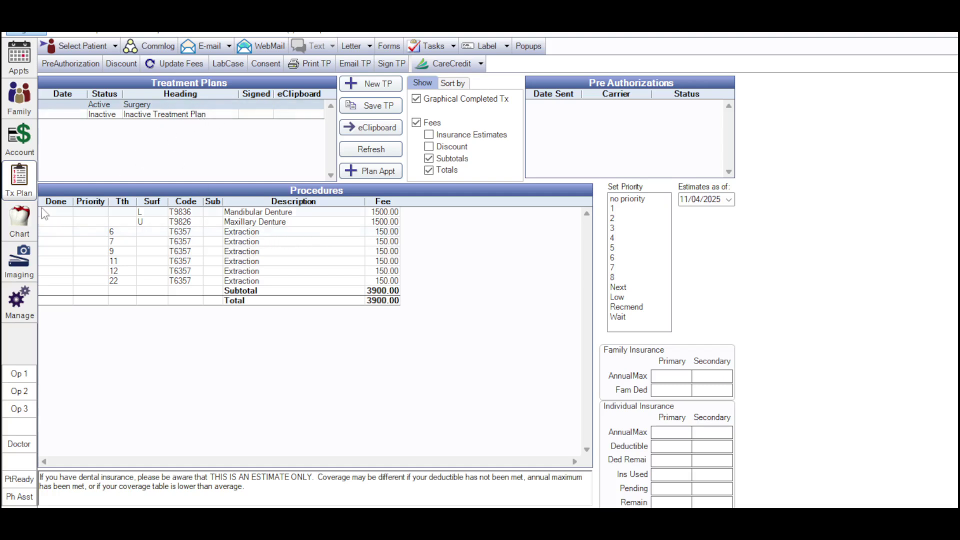
Step: Open the patient's Chart module and reselect the current patient from the recent patients list
left_click(20, 230)
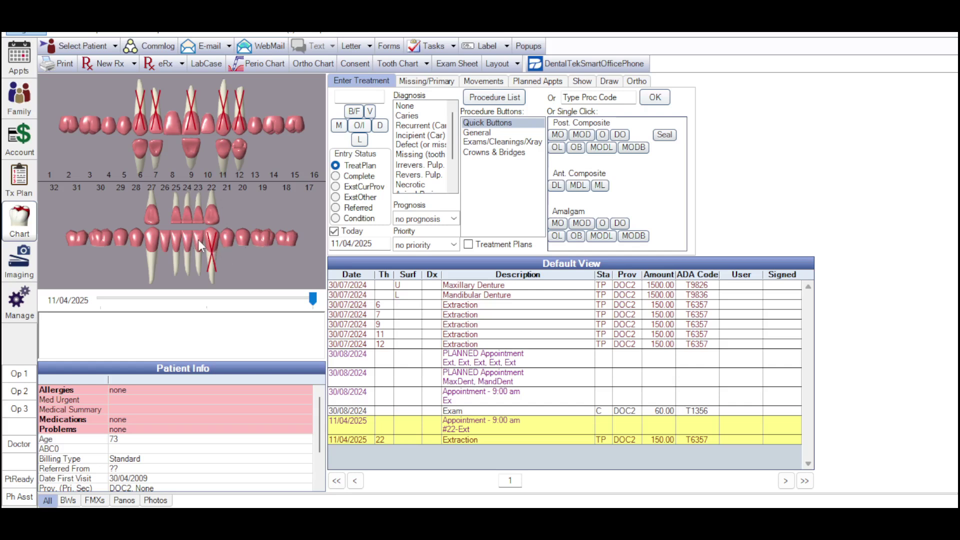
scroll(205, 428, "down", 2)
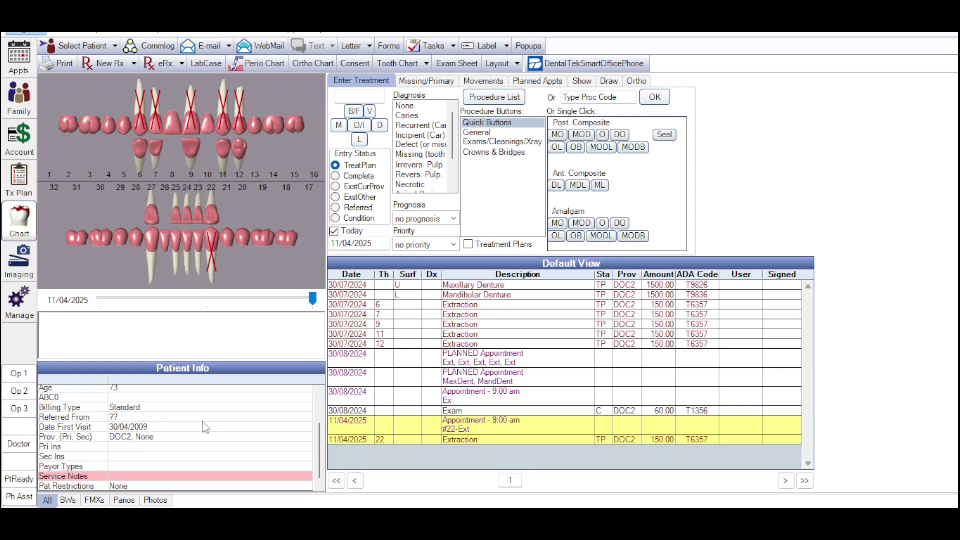
scroll(205, 425, "up", 2)
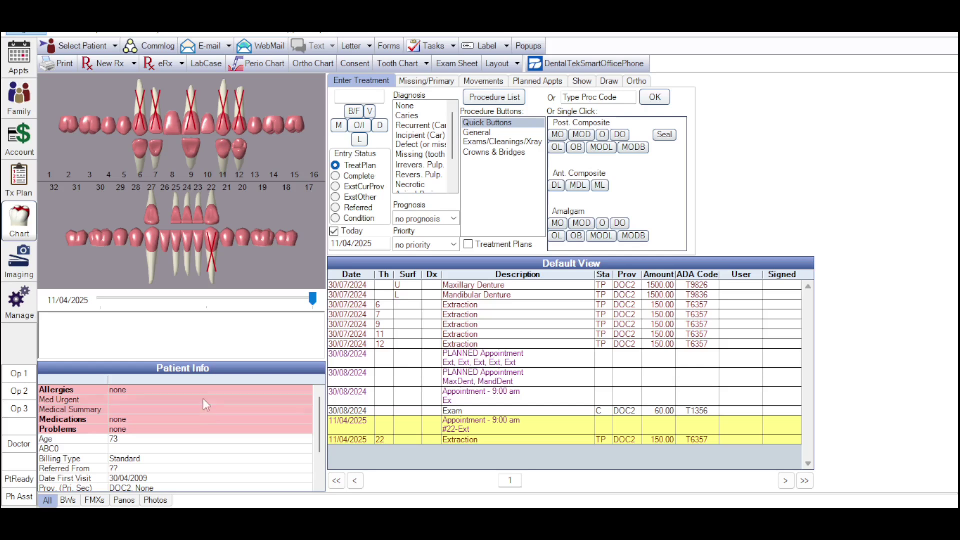
left_click(116, 46)
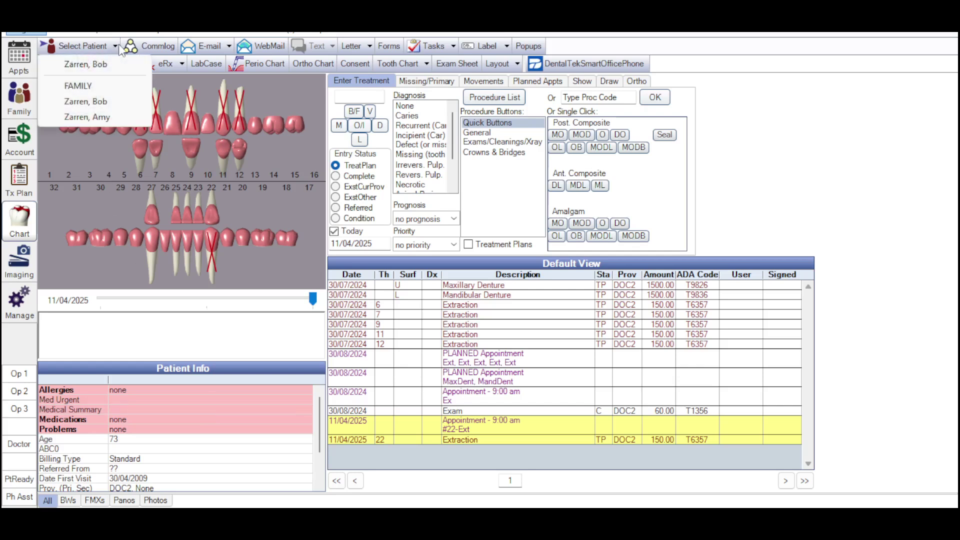
left_click(107, 104)
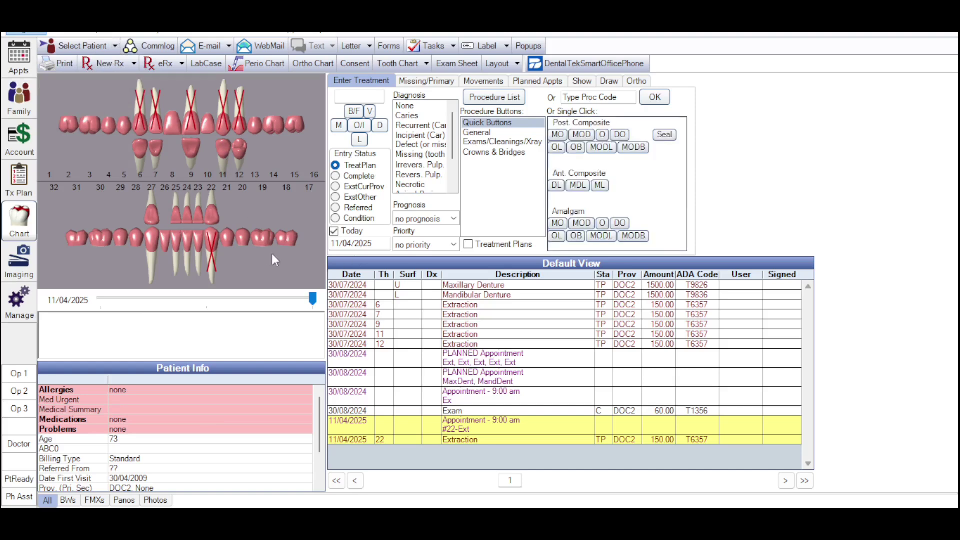
Step: Add a treatment-planned Intraoral Periapical Film (PA, T1546, 20.00) from Exams/Cleanings/Xray
left_click(362, 177)
left_click(361, 166)
left_click(485, 143)
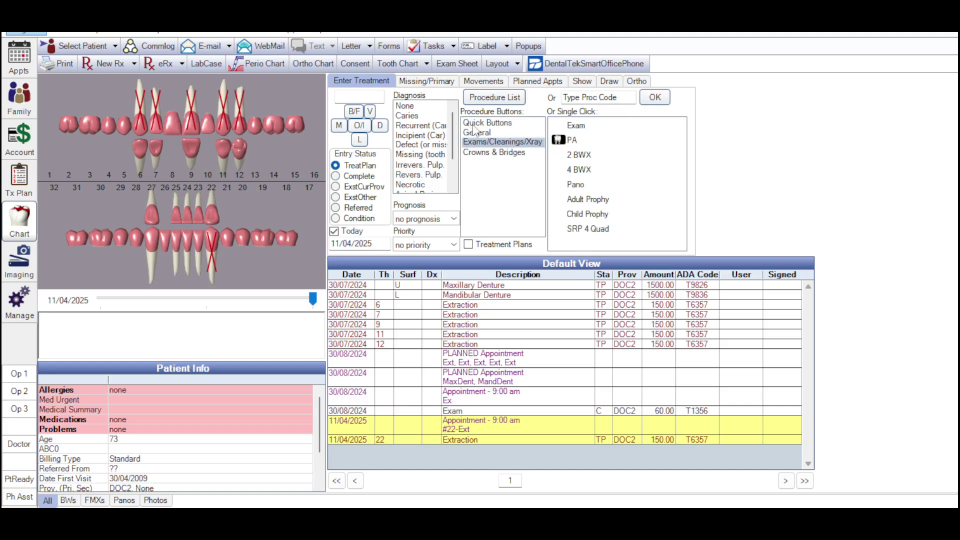
left_click(573, 141)
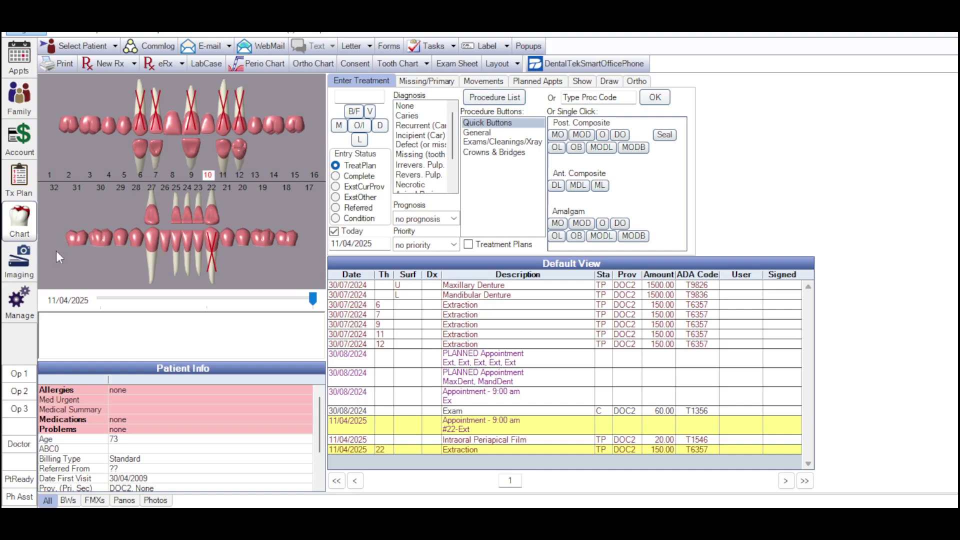
Step: View the patient's Panos and Patient Pictures imaging folders, then switch to the Manage module
left_click(20, 262)
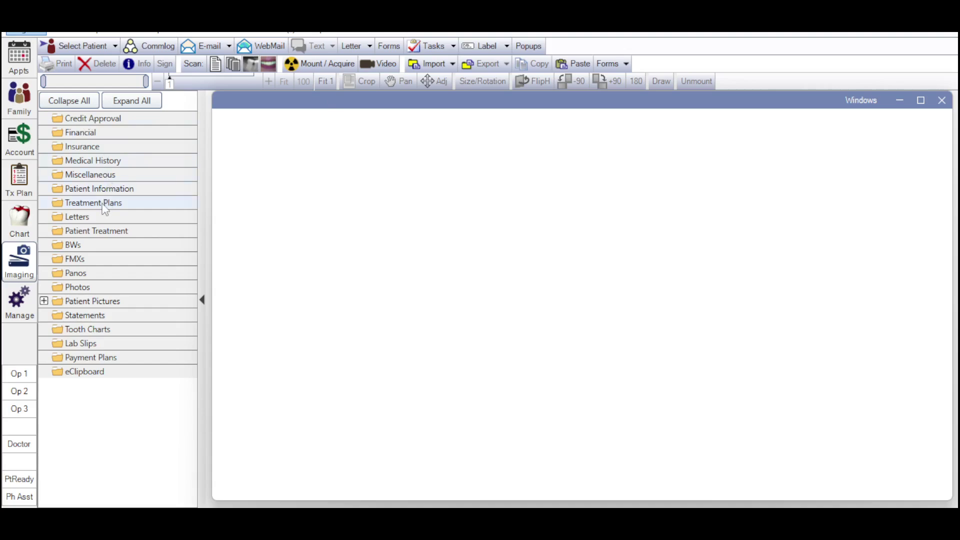
left_click(83, 275)
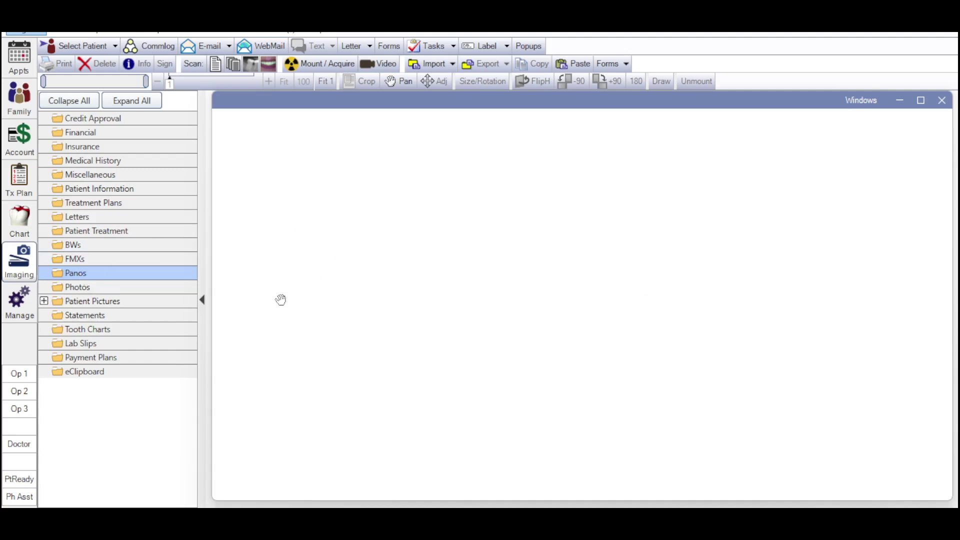
left_click(105, 303)
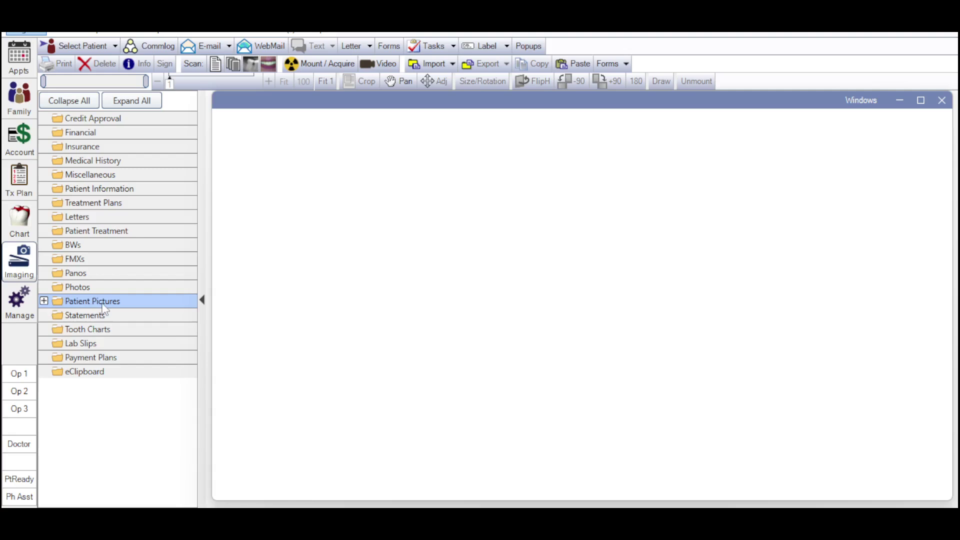
left_click(20, 303)
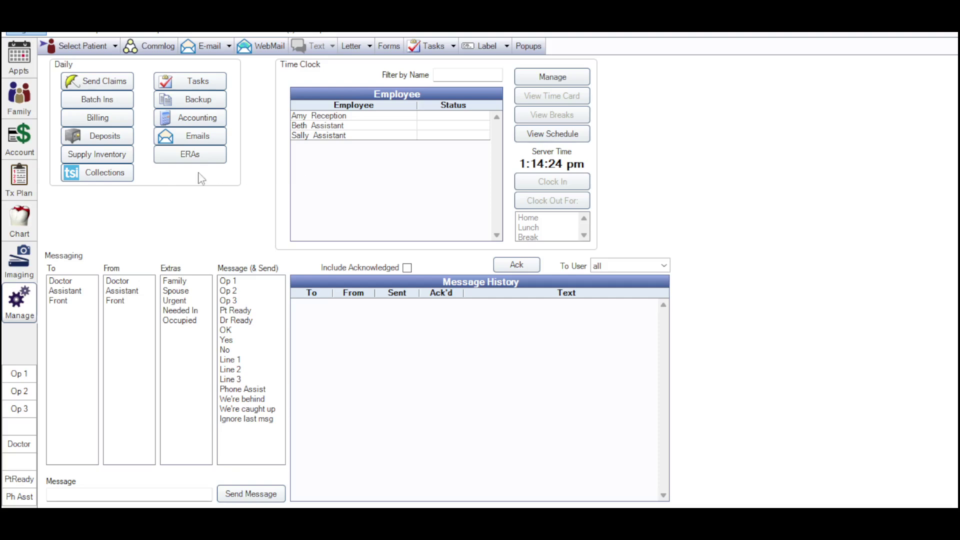
Step: In Billing Options, set Age of Account to Over 30 Days, then close the window
left_click(121, 125)
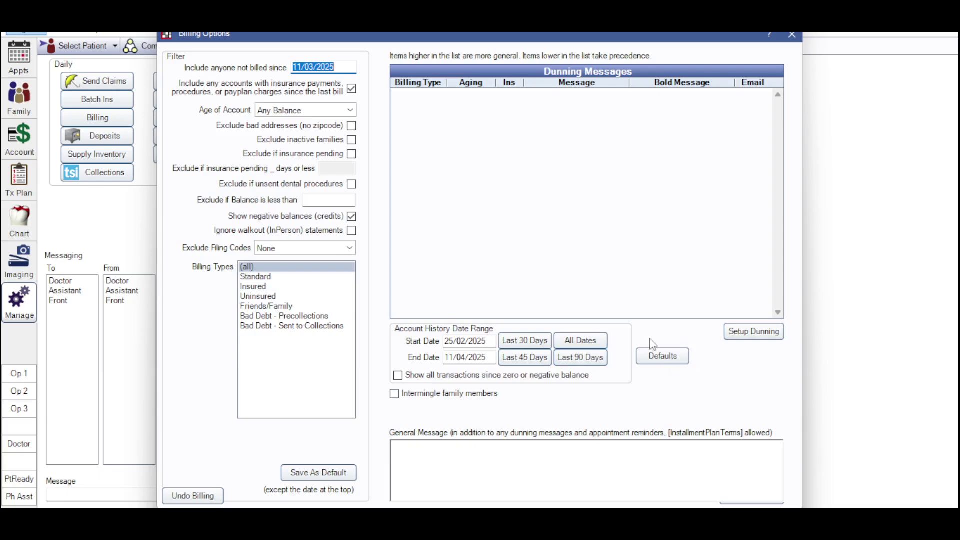
left_click(350, 110)
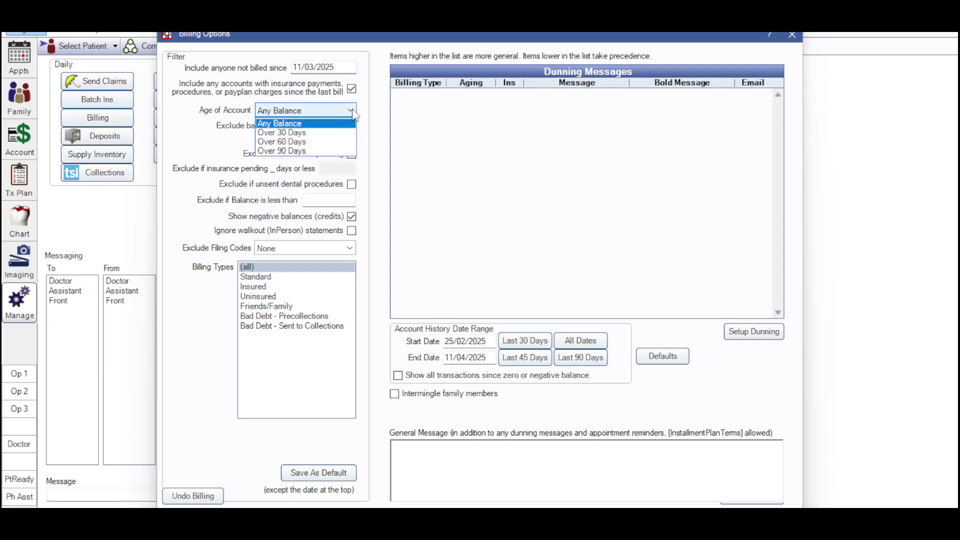
left_click(343, 133)
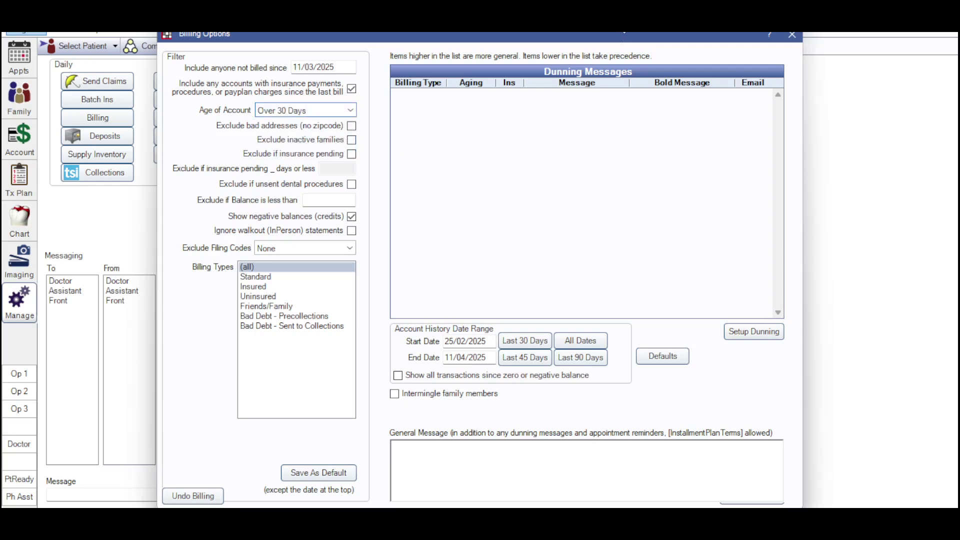
mouse_move(625, 36)
left_mouse_down()
mouse_move(626, 59)
mouse_move(625, 34)
left_mouse_up()
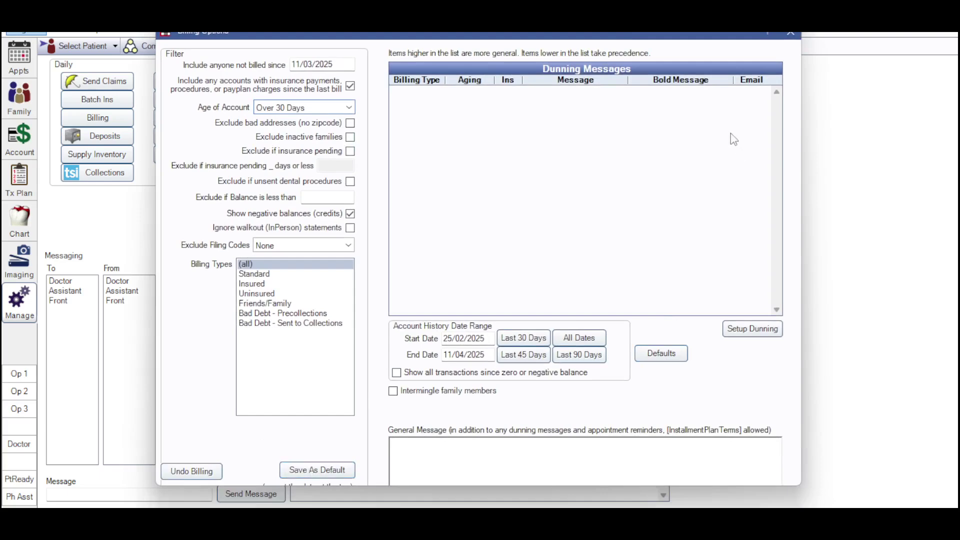
left_click(790, 36)
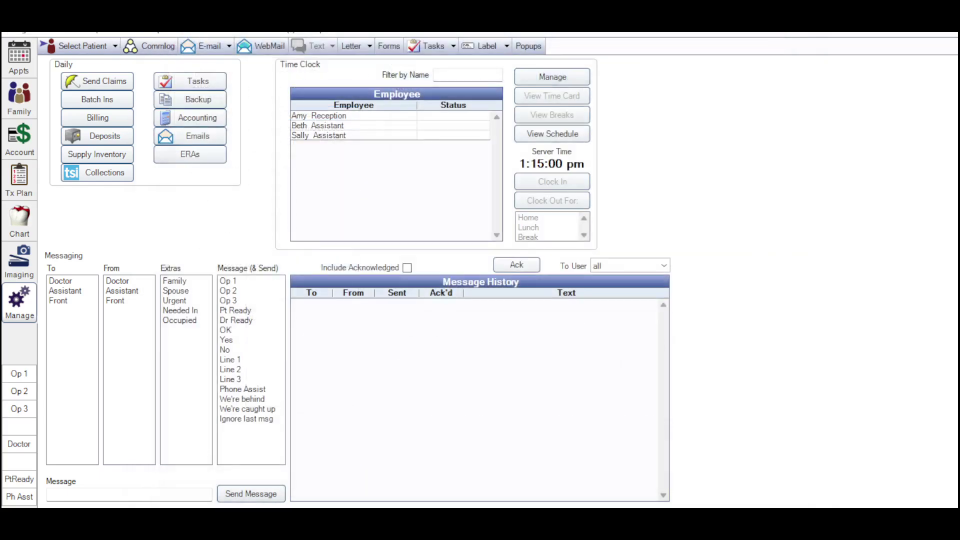